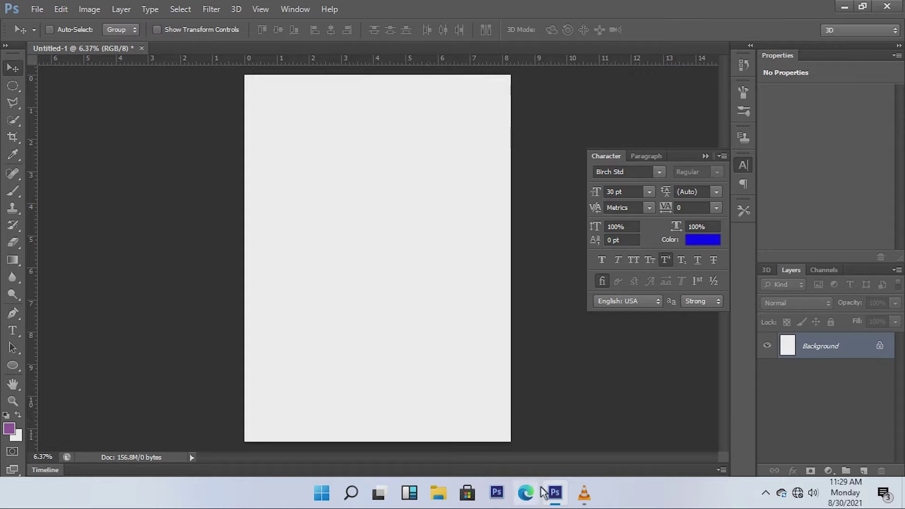
left_click(36, 9)
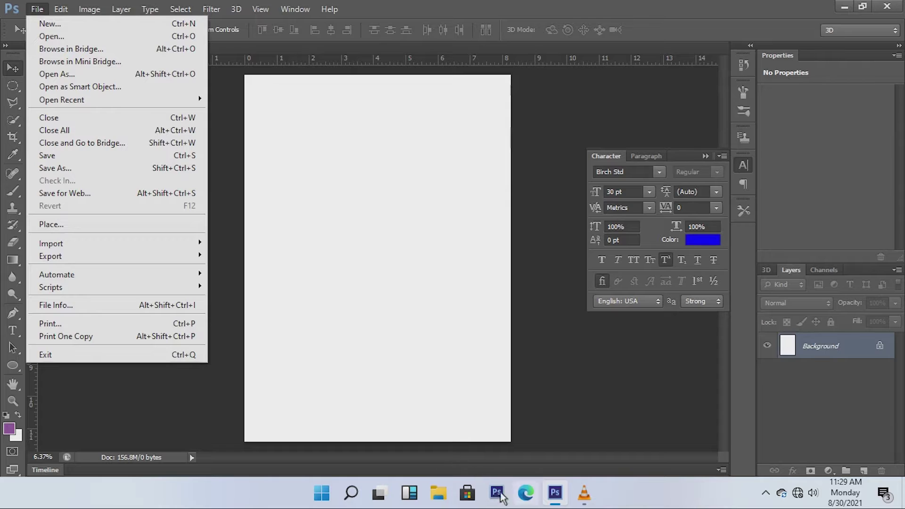
left_click(246, 77)
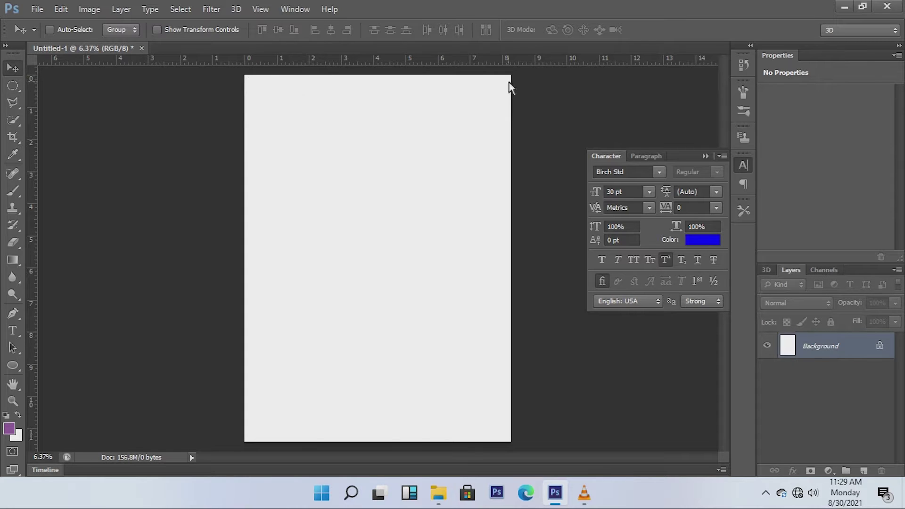
left_click(32, 10)
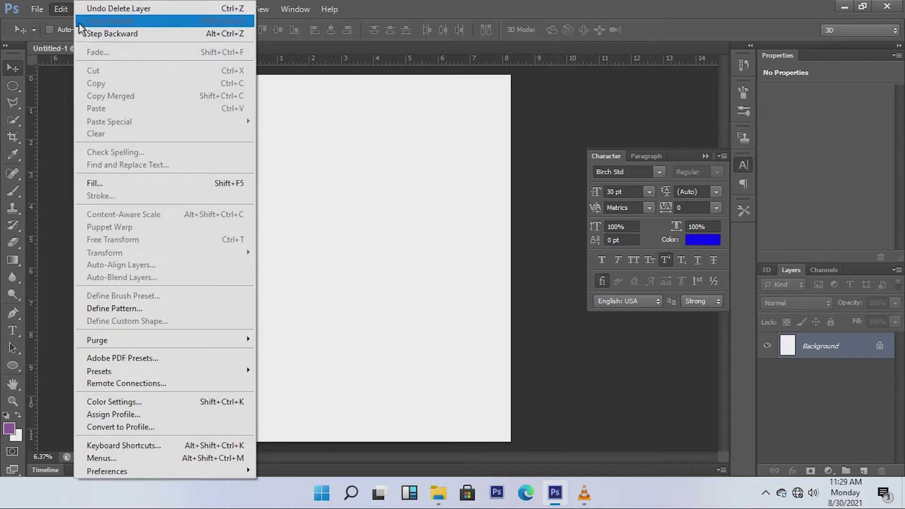
left_click(223, 151)
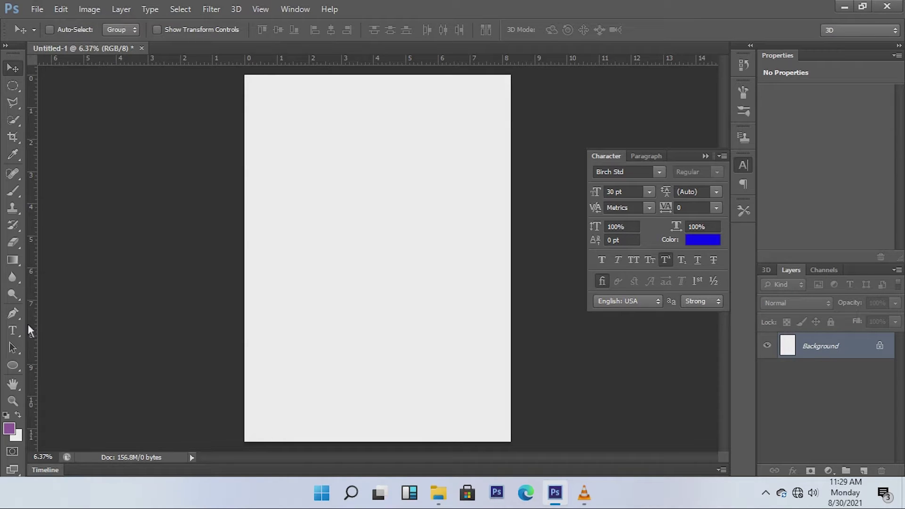
Draw a purple ellipse shape about 3104 px wide on the page and set its height to 3104 px to make a circle
left_click(14, 366)
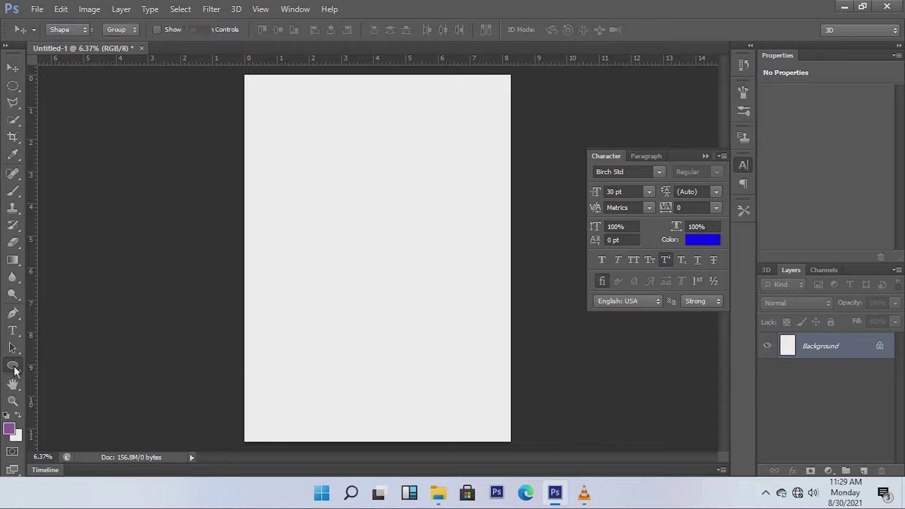
left_click_drag(287, 180, 418, 311)
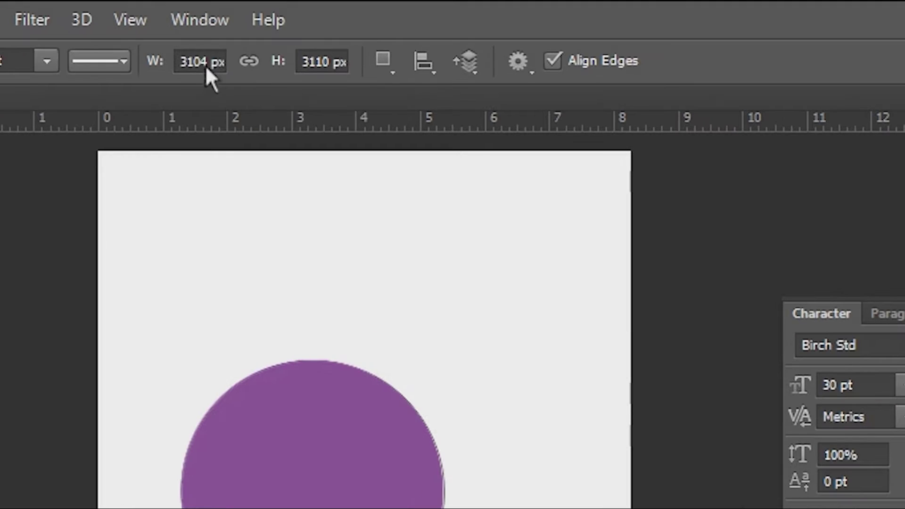
left_click(297, 29)
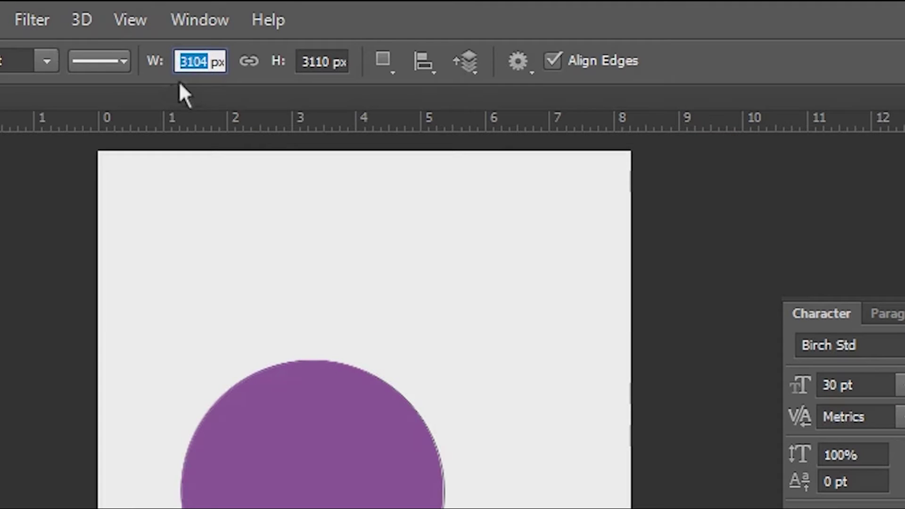
left_click(329, 61)
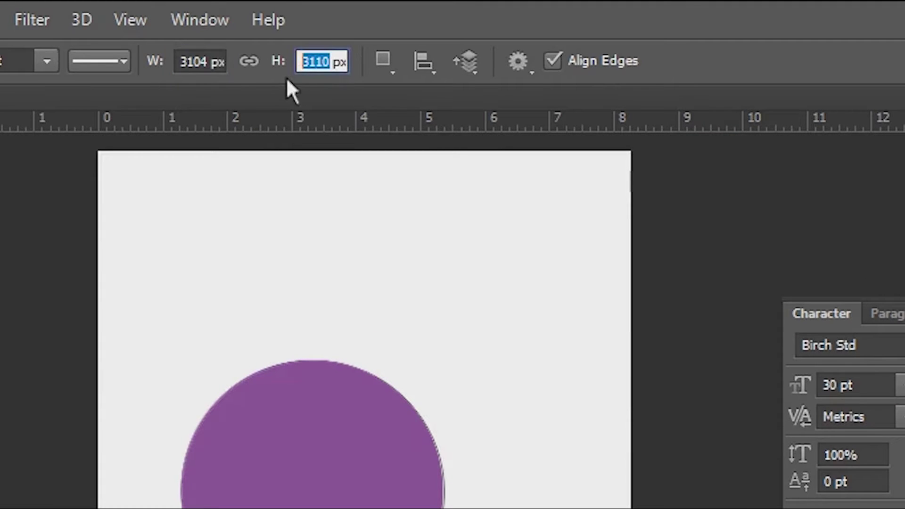
type("310")
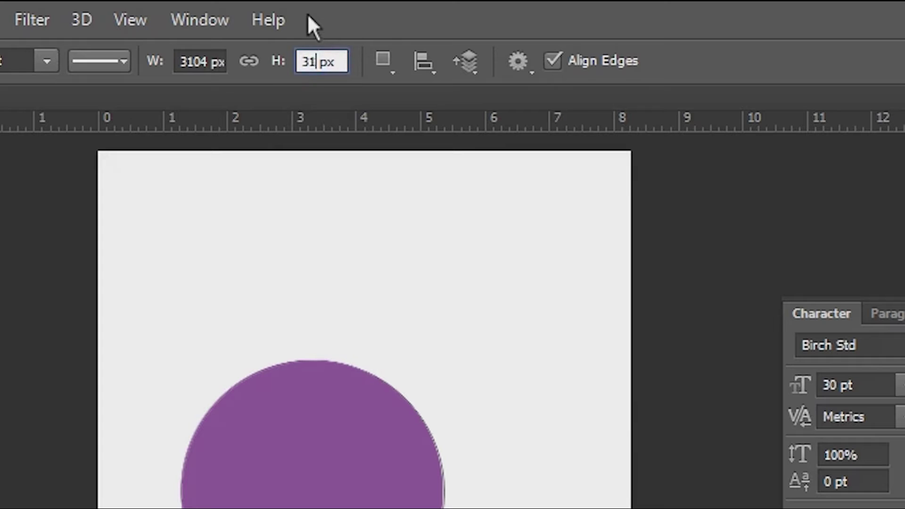
type("4")
key("Return")
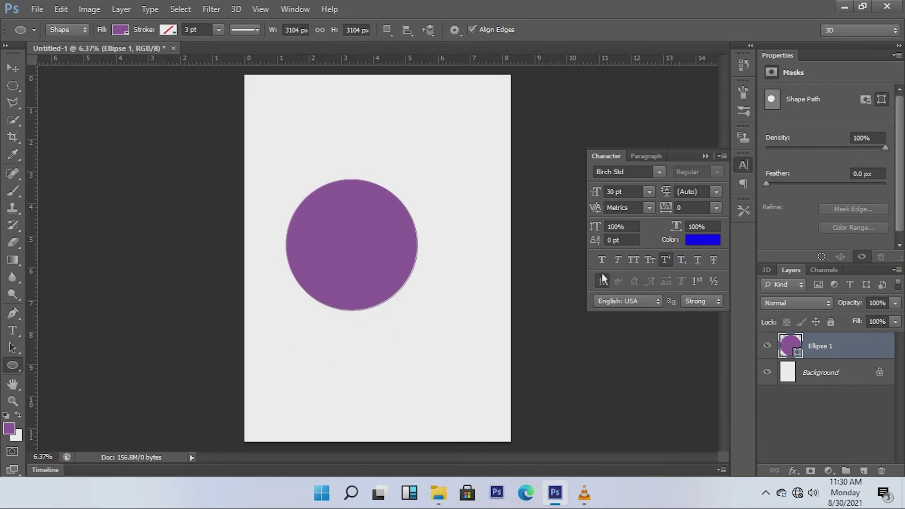
Move the purple circle to the centre of the page
left_click(13, 68)
left_click_drag(354, 272, 374, 264)
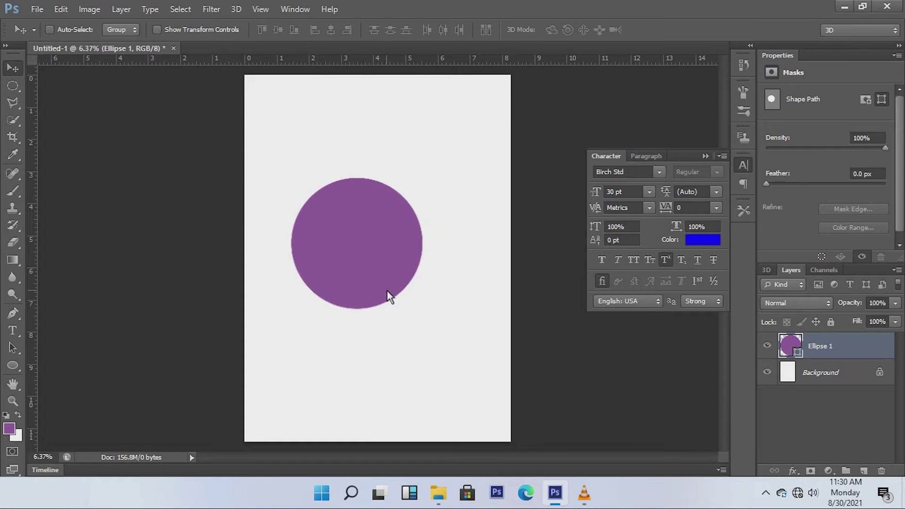
left_click_drag(387, 296, 403, 290)
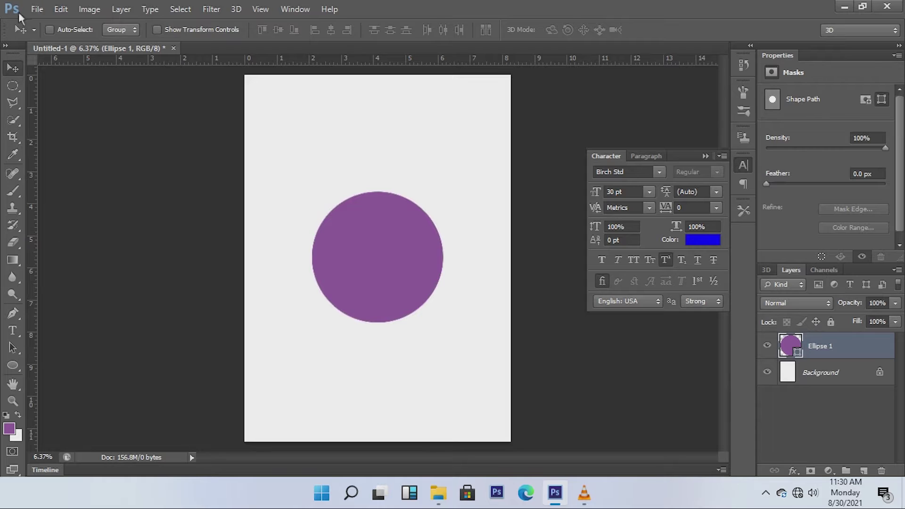
Start placing an image file into the document
left_click(37, 9)
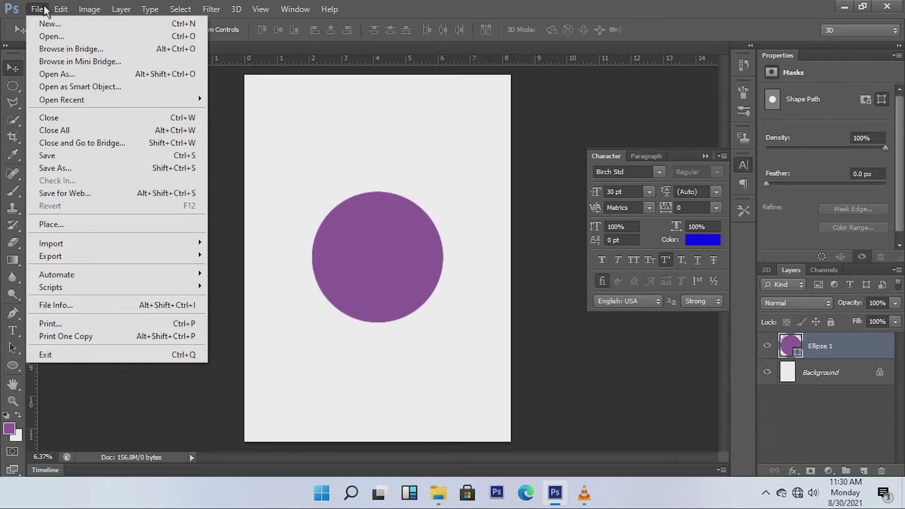
left_click(65, 228)
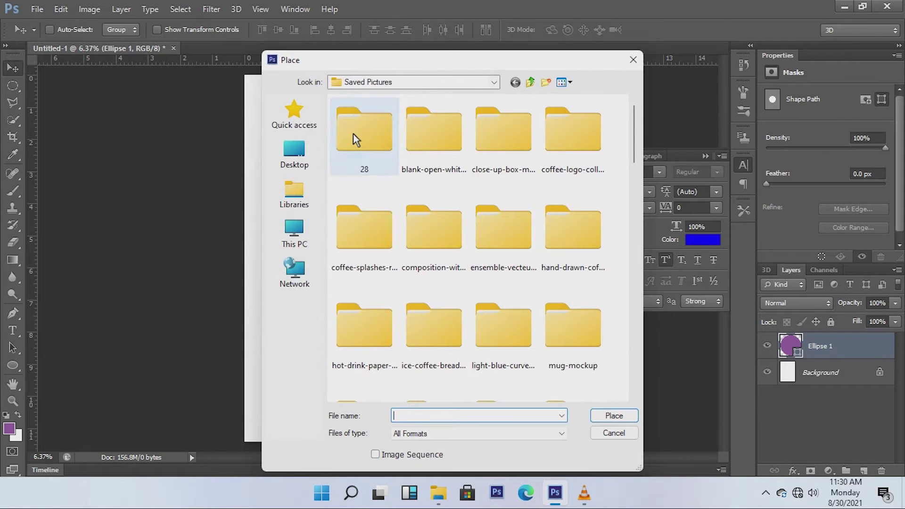
double_click(352, 134)
double_click(439, 137)
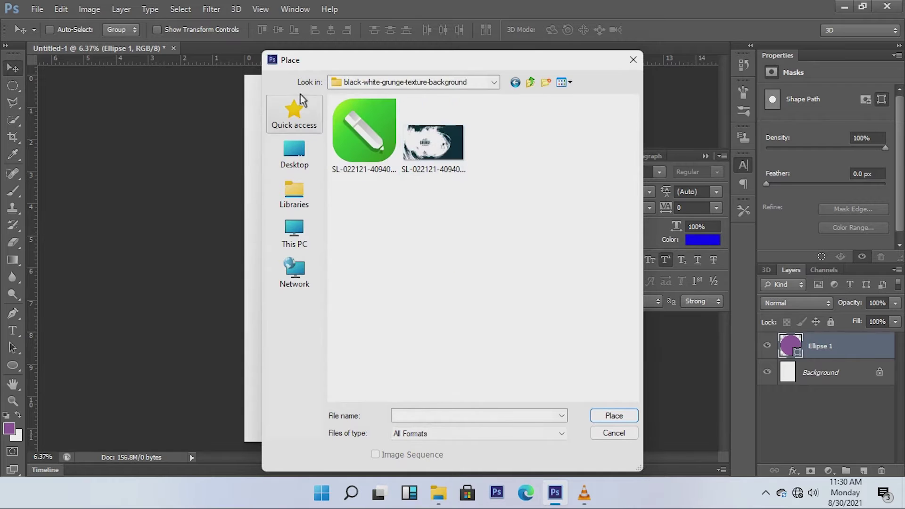
left_click(515, 82)
left_click(515, 82)
Place the world map image 585ac1984f6ae202fedf2940 from the Saved Pictures folder
left_click_drag(627, 205, 624, 233)
left_click(429, 222)
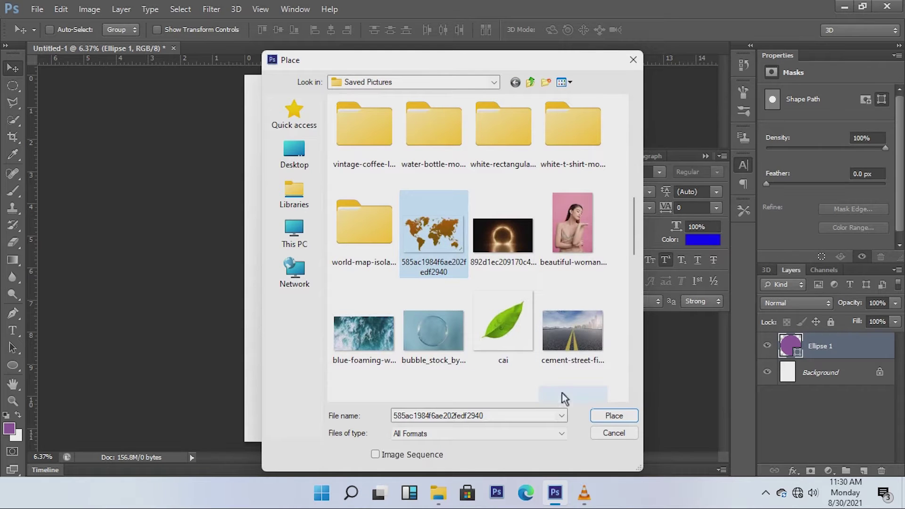
left_click(624, 418)
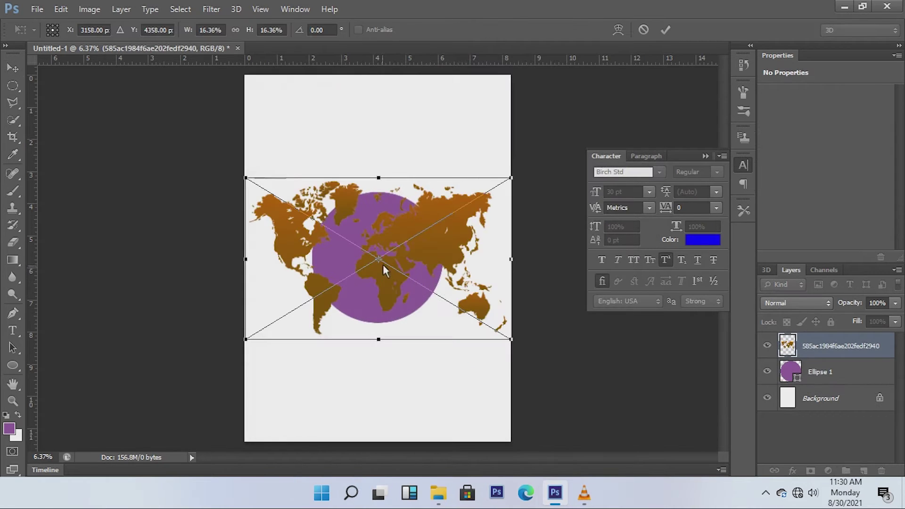
Scale the placed world map to about 10.79% width and 12.30% height, centred over the circle, and commit the placement
mouse_move(380, 278)
left_mouse_down()
mouse_move(349, 264)
mouse_move(319, 302)
mouse_move(372, 295)
mouse_move(383, 278)
left_mouse_up()
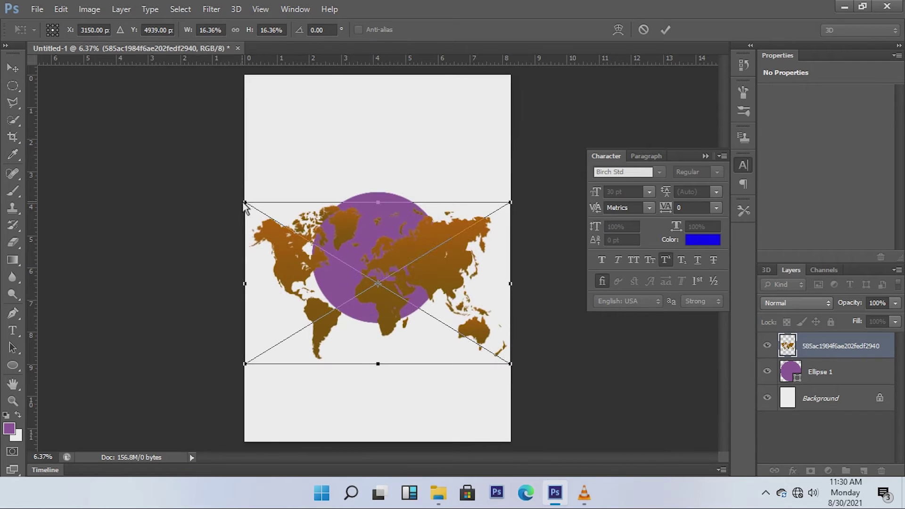
mouse_move(415, 272)
left_mouse_down()
mouse_move(405, 250)
mouse_move(380, 262)
mouse_move(419, 254)
mouse_move(411, 257)
left_mouse_up()
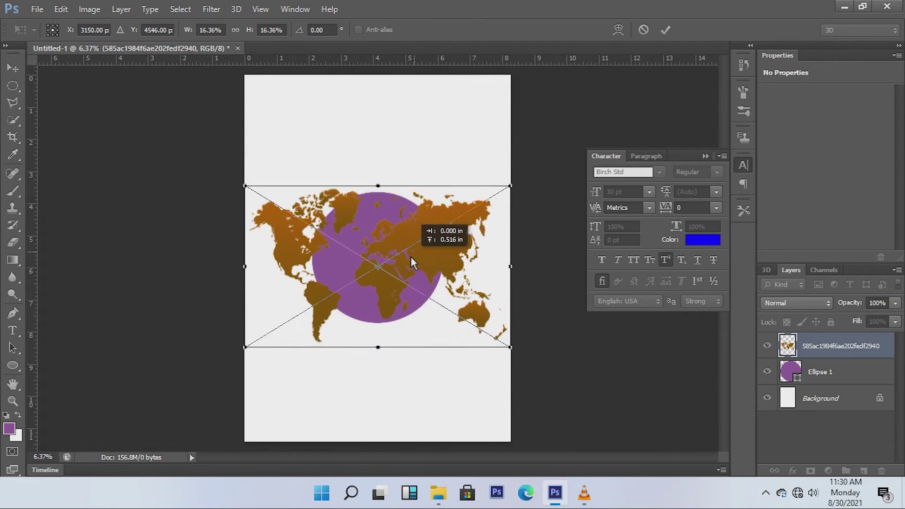
left_click_drag(252, 193, 340, 228)
left_click_drag(454, 273, 425, 247)
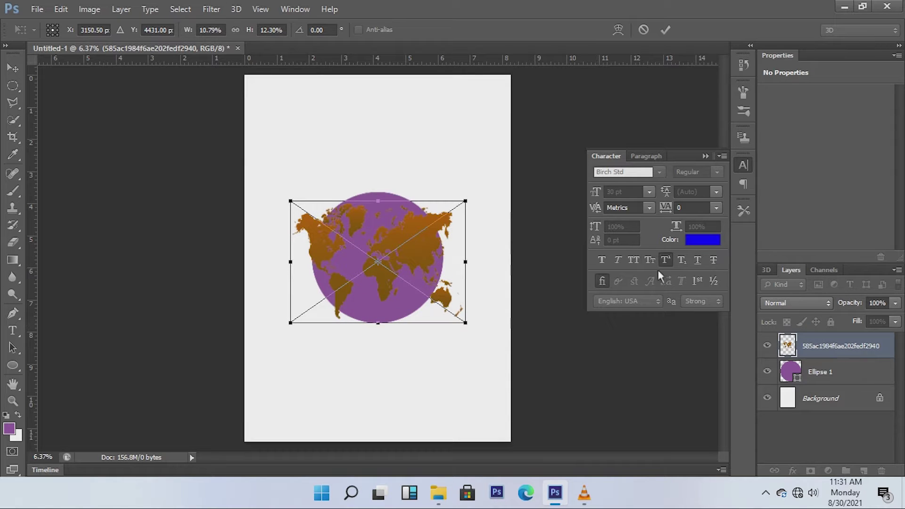
left_click(665, 29)
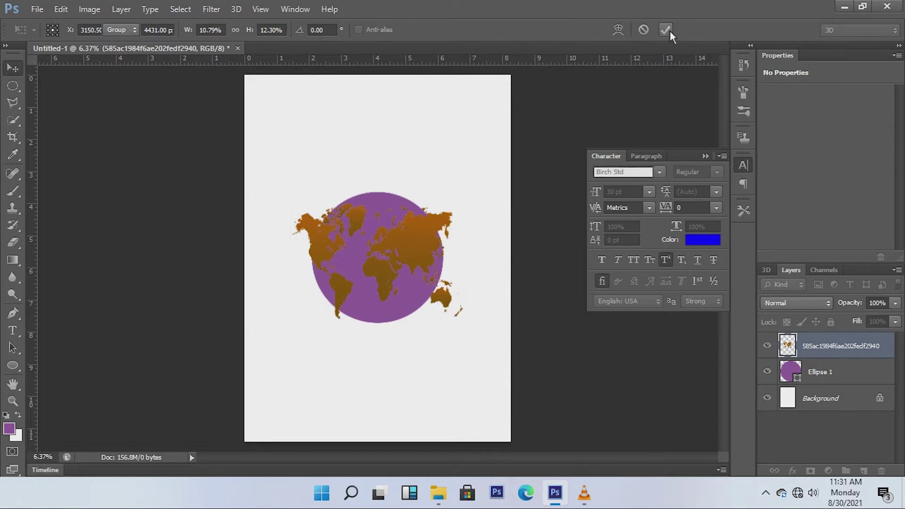
Clip the world map layer to the circle with a clipping mask
right_click(836, 345)
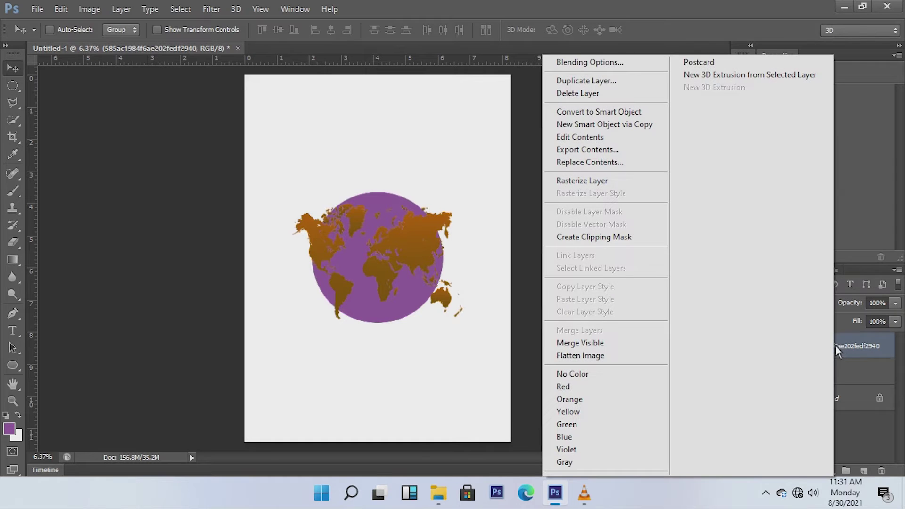
left_click(604, 241)
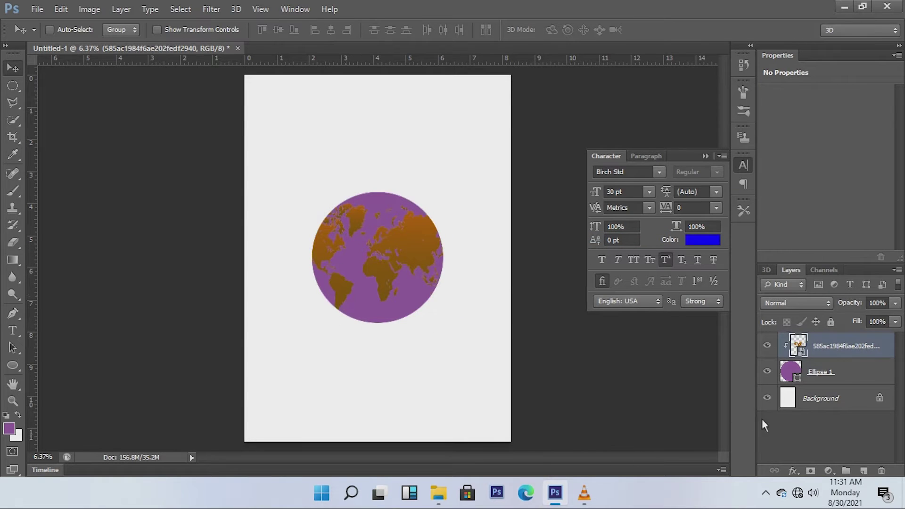
left_click(800, 473)
left_click(688, 406)
Nudge the circle slightly upward and recolour it with a Hue/Saturation adjustment layer, setting hue to -98 and saturation to +61
left_click(827, 376)
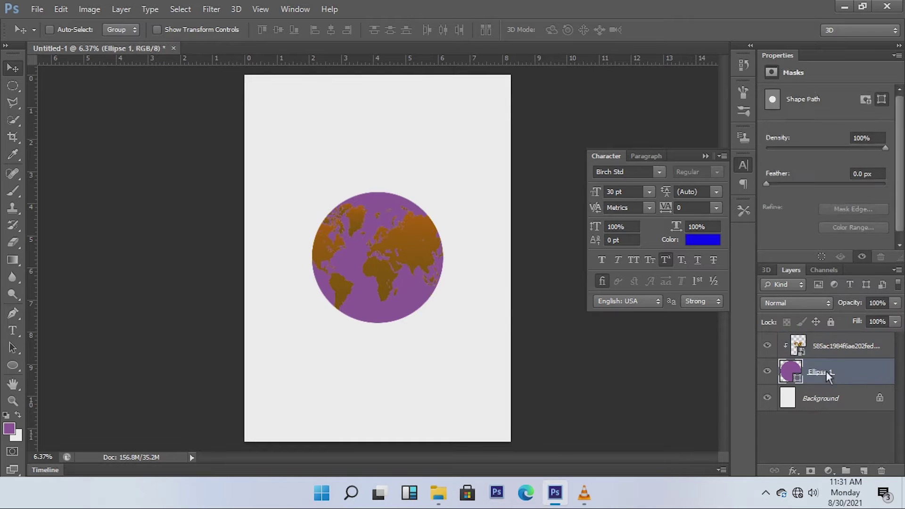
mouse_move(398, 247)
left_mouse_down()
mouse_move(401, 260)
mouse_move(400, 244)
left_mouse_up()
left_click(829, 471)
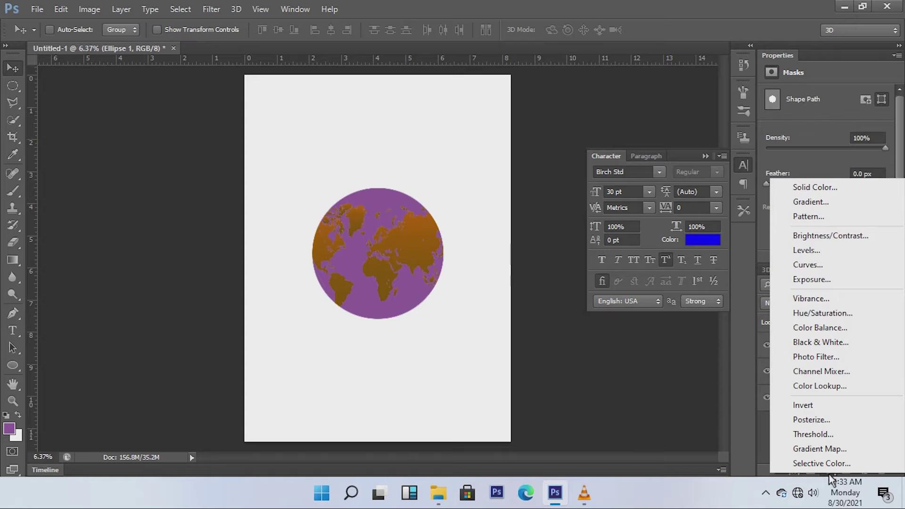
left_click(825, 315)
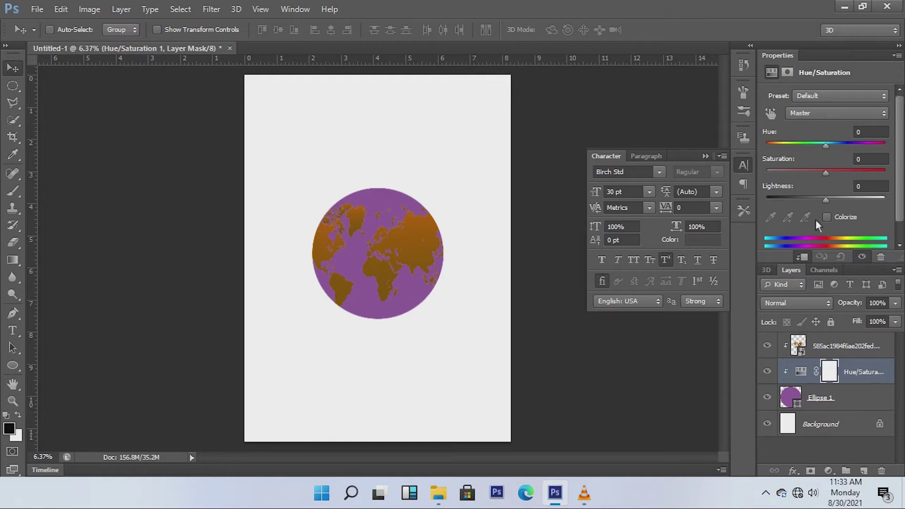
left_click_drag(824, 150, 795, 144)
left_click_drag(826, 171, 826, 173)
left_click_drag(795, 145, 867, 175)
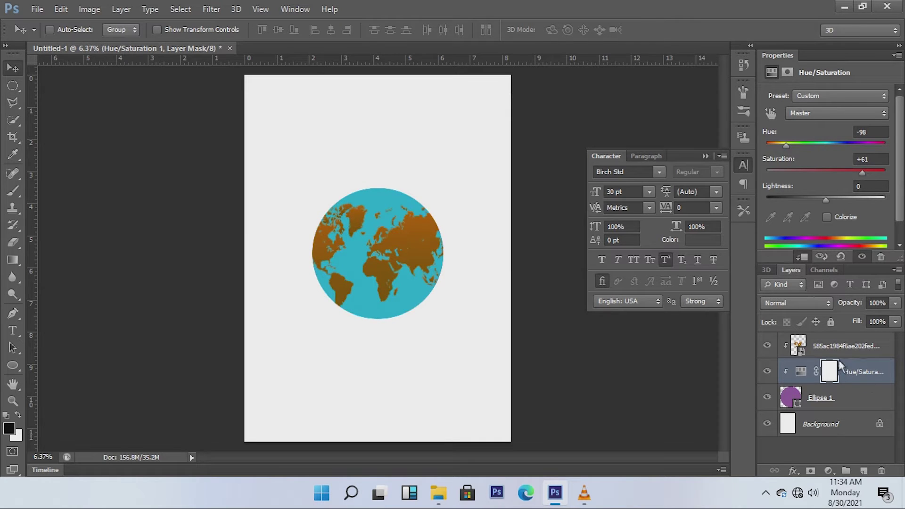
Add a Bevel & Emboss effect to the world map layer, using the Inner Bevel style and Smooth technique
left_click(853, 346)
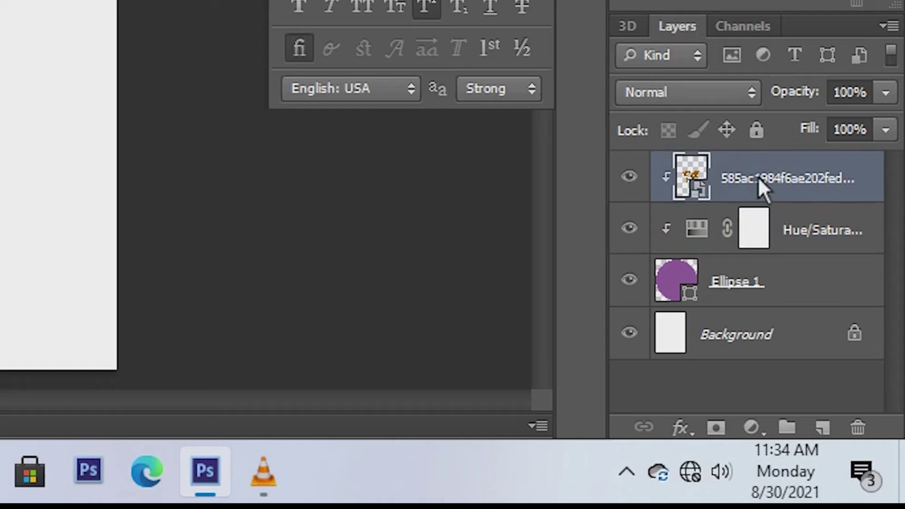
left_click(689, 433)
left_click(763, 116)
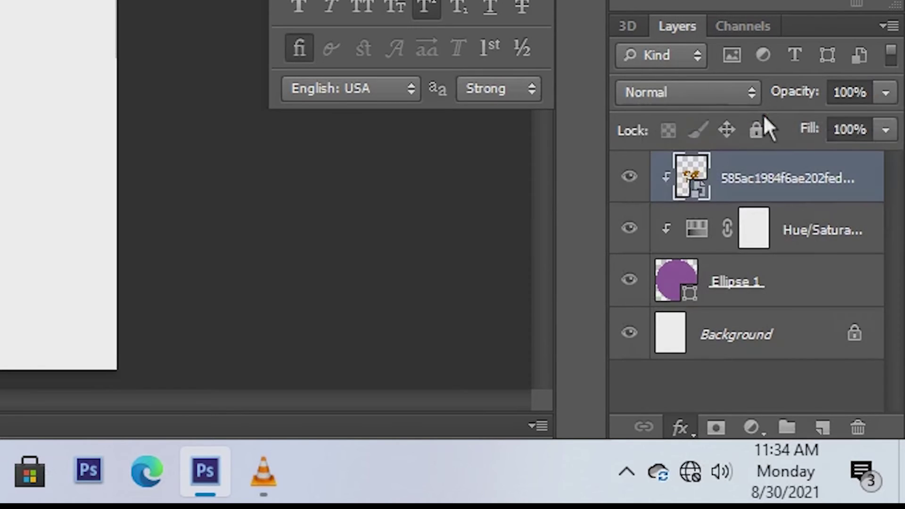
left_click(527, 125)
left_click(571, 126)
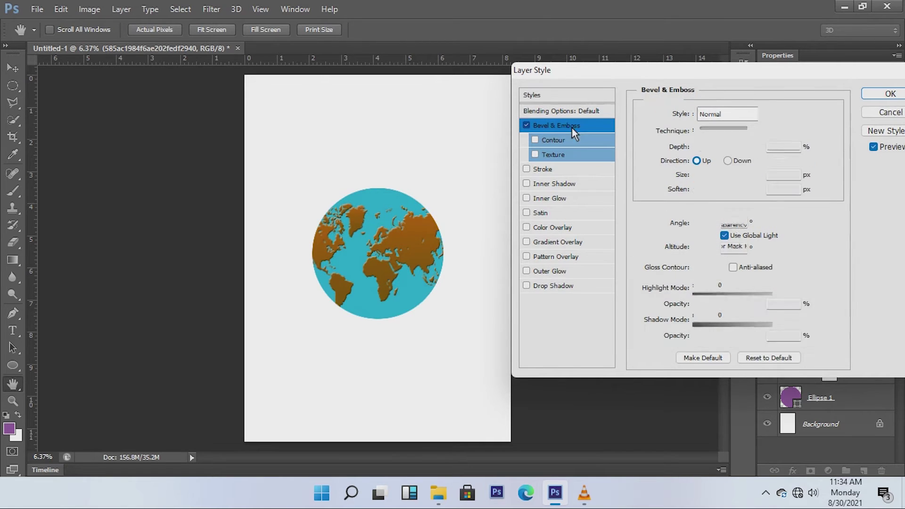
left_click(752, 114)
left_click(727, 137)
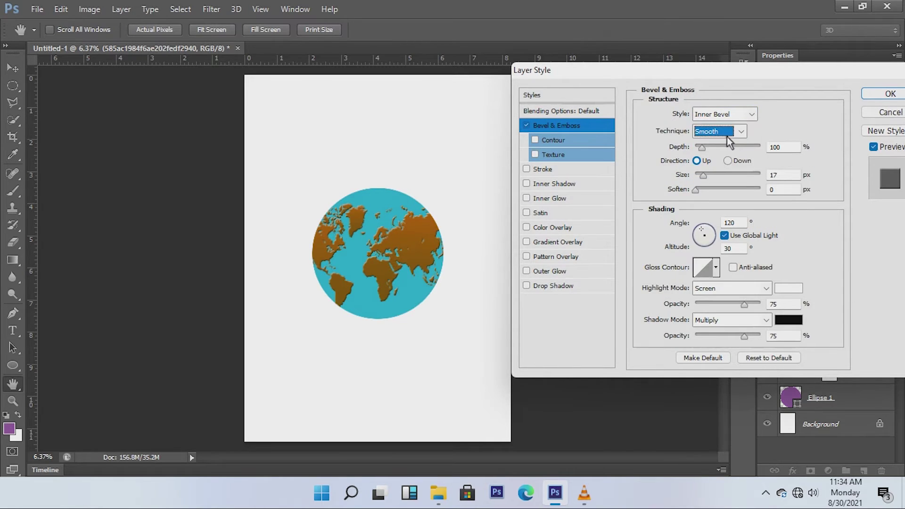
Set the bevel's depth to 60% and its size to 20 px
mouse_move(703, 149)
left_mouse_down()
mouse_move(730, 143)
mouse_move(700, 151)
left_mouse_up()
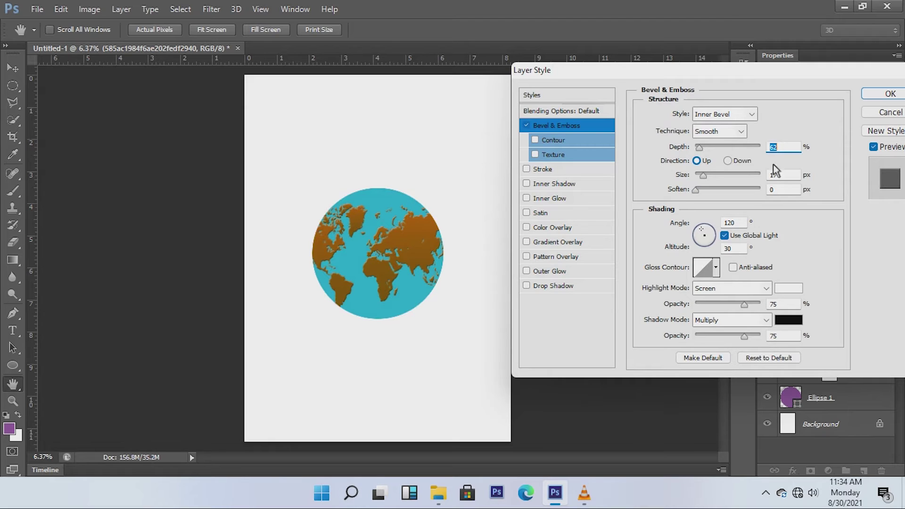
type("60")
mouse_move(703, 176)
left_mouse_down()
mouse_move(736, 177)
mouse_move(695, 188)
mouse_move(743, 177)
mouse_move(708, 187)
left_mouse_up()
double_click(782, 175)
type("20")
key("Tab")
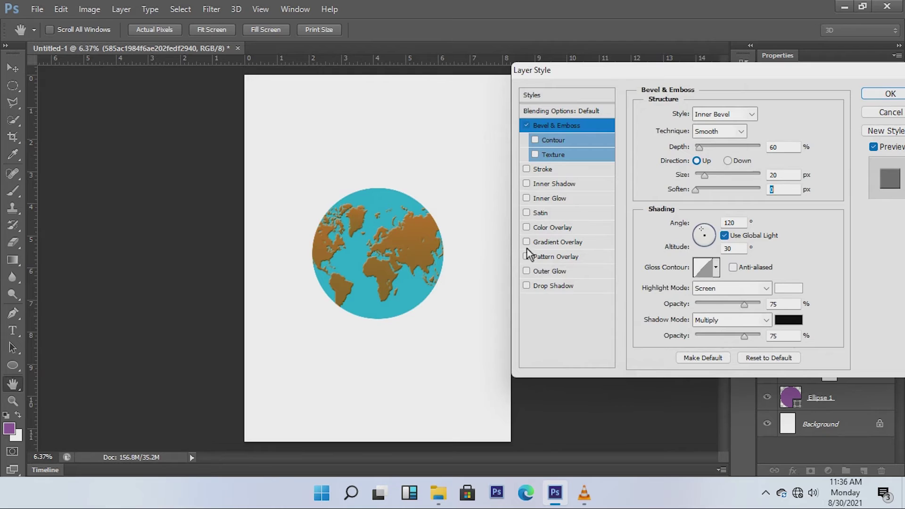
Add a Gradient Overlay effect to the world map layer and open its preset gradients
left_click(547, 243)
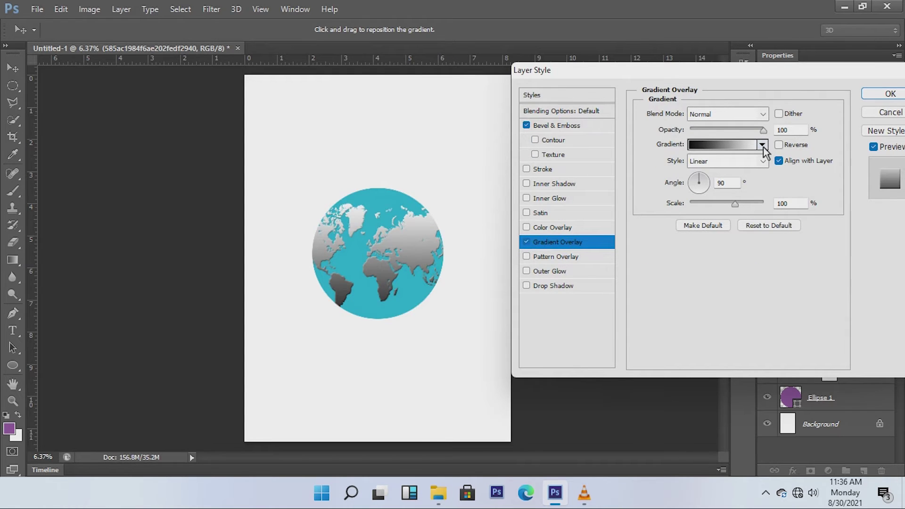
key("Tab")
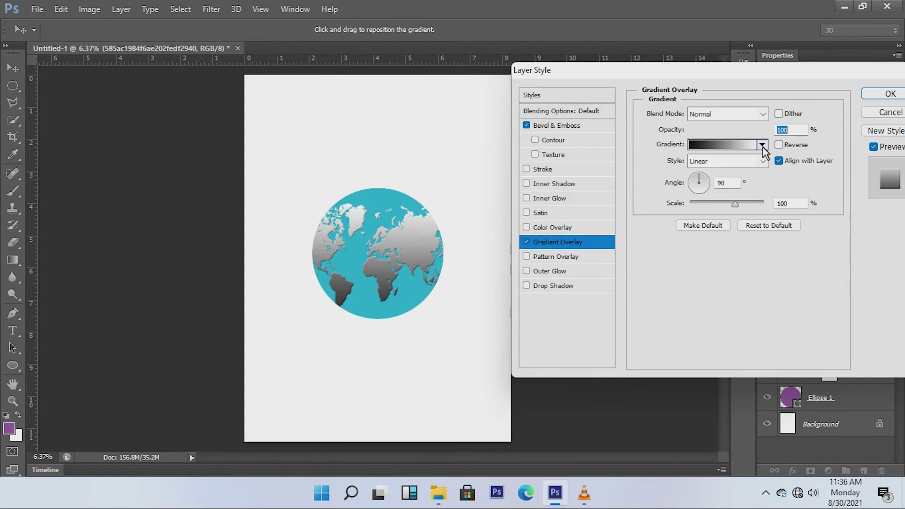
left_click(763, 145)
left_click(762, 145)
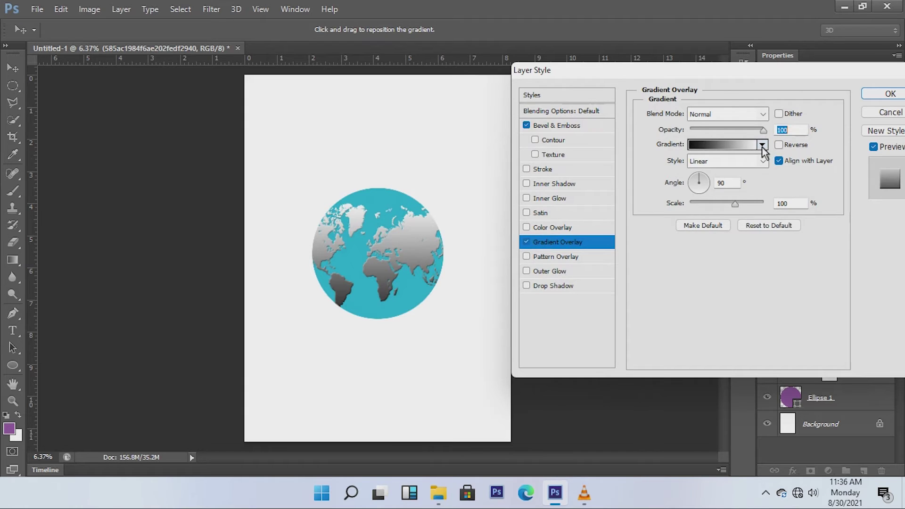
left_click(762, 145)
Try several preset gradients on the world map and choose the violet, green, orange one
left_click(580, 167)
left_click(554, 173)
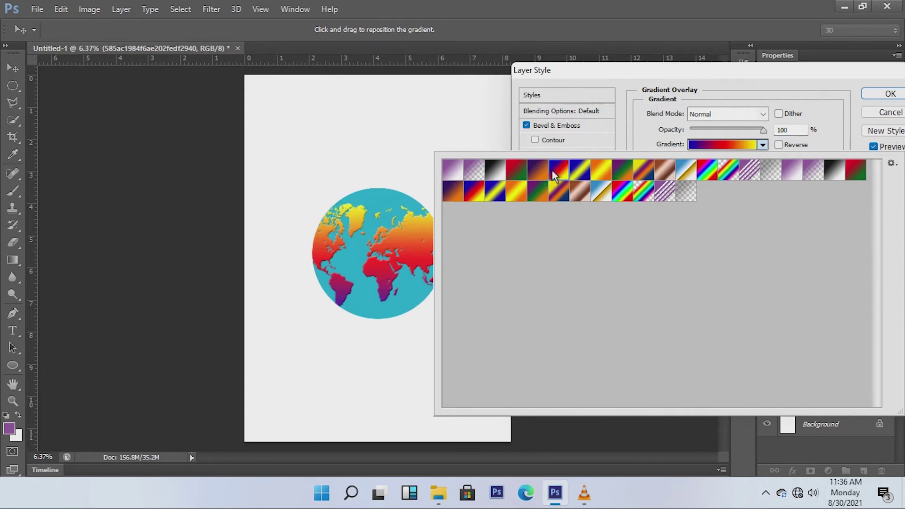
left_click(529, 171)
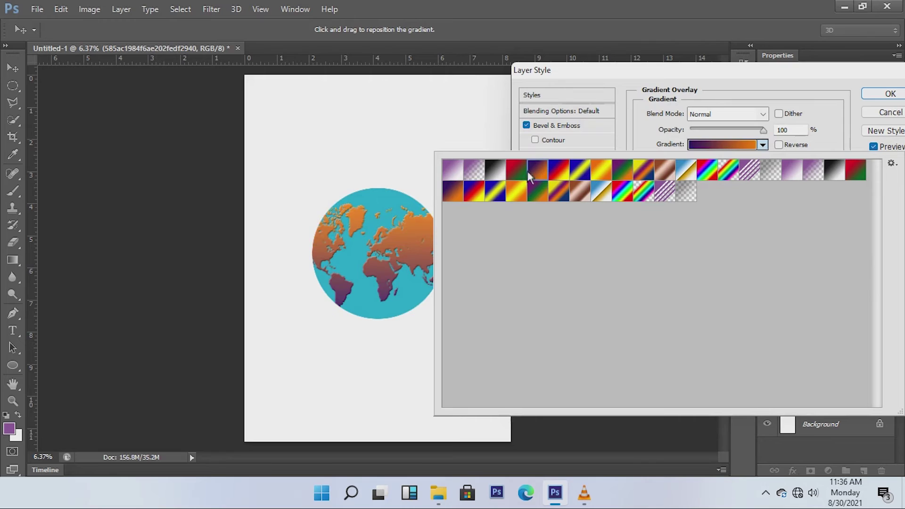
left_click(518, 171)
left_click(553, 169)
left_click(589, 172)
left_click(623, 170)
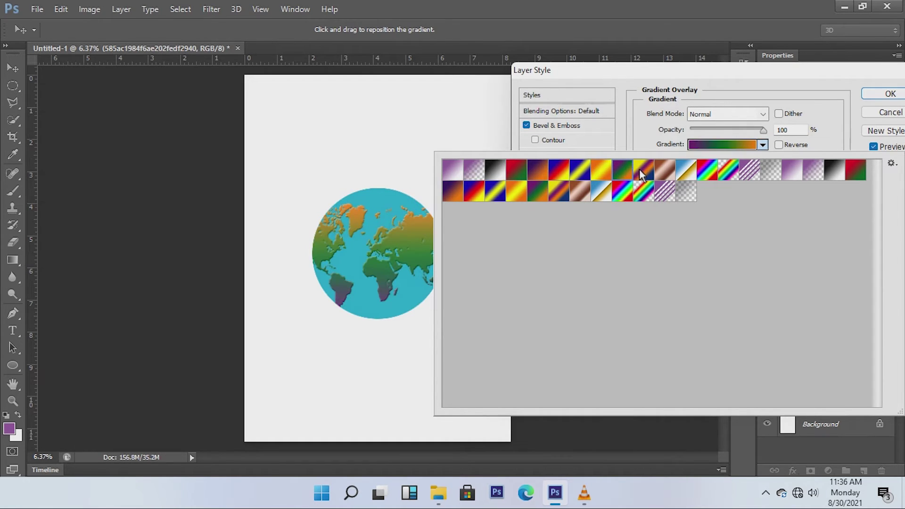
left_click(640, 169)
left_click(625, 168)
left_click(856, 173)
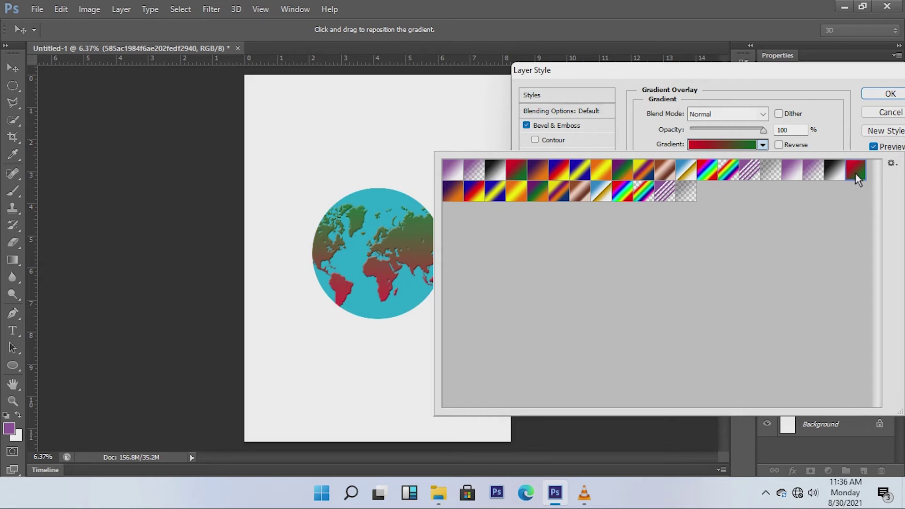
left_click(621, 171)
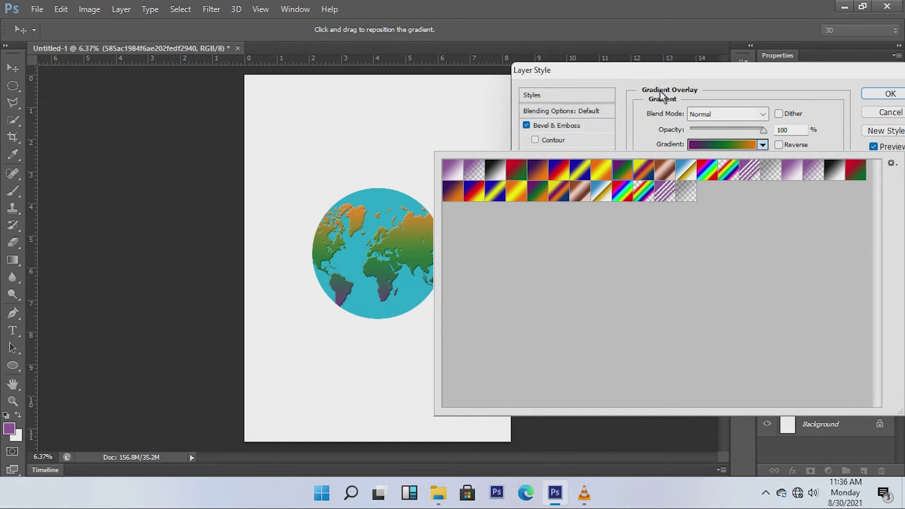
left_click(671, 69)
Set the gradient overlay's angle to 123° and apply the layer style to the world map
left_click_drag(698, 178, 712, 187)
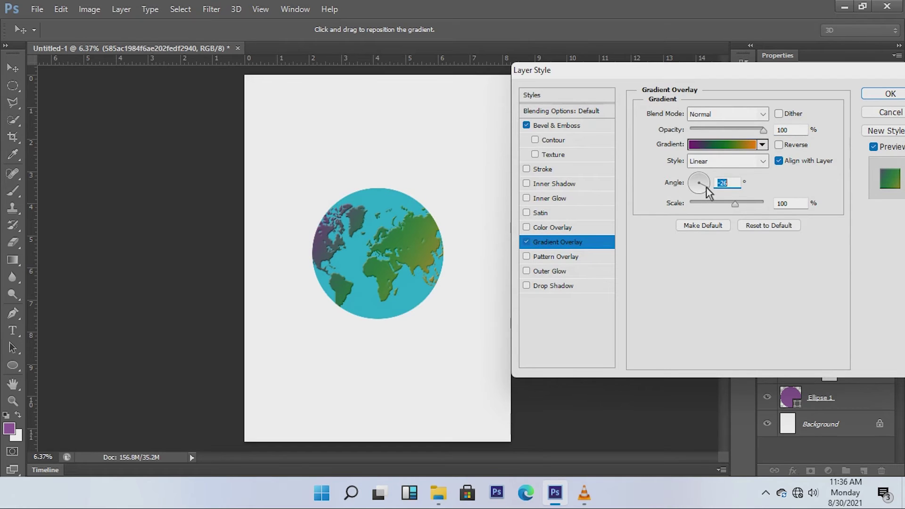
mouse_move(709, 189)
left_mouse_down()
mouse_move(684, 187)
mouse_move(694, 179)
left_mouse_up()
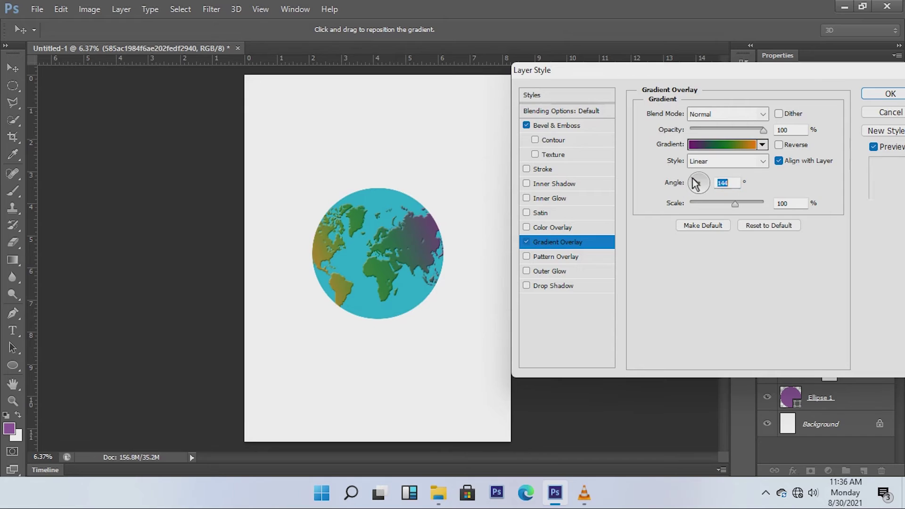
type("123")
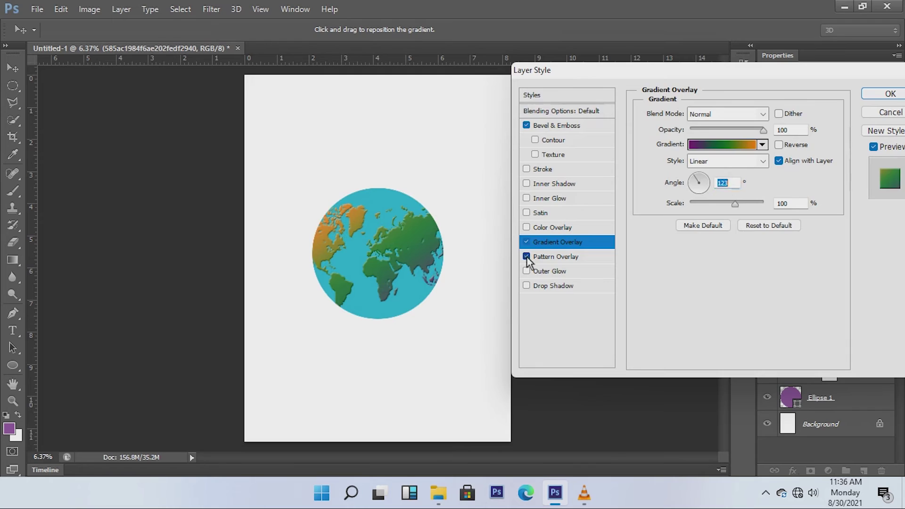
key("Return")
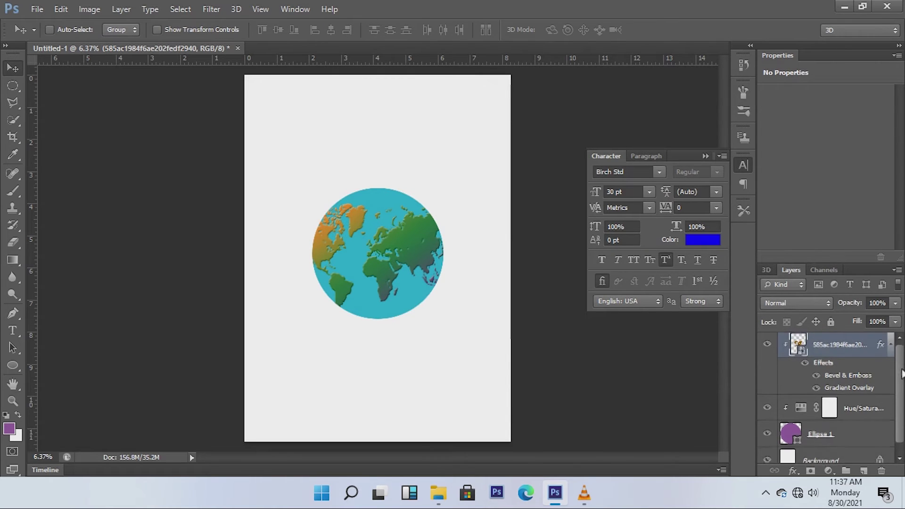
Add an Outer Glow effect to the Ellipse 1 layer
scroll(823, 423, "down", 1)
left_click(820, 423)
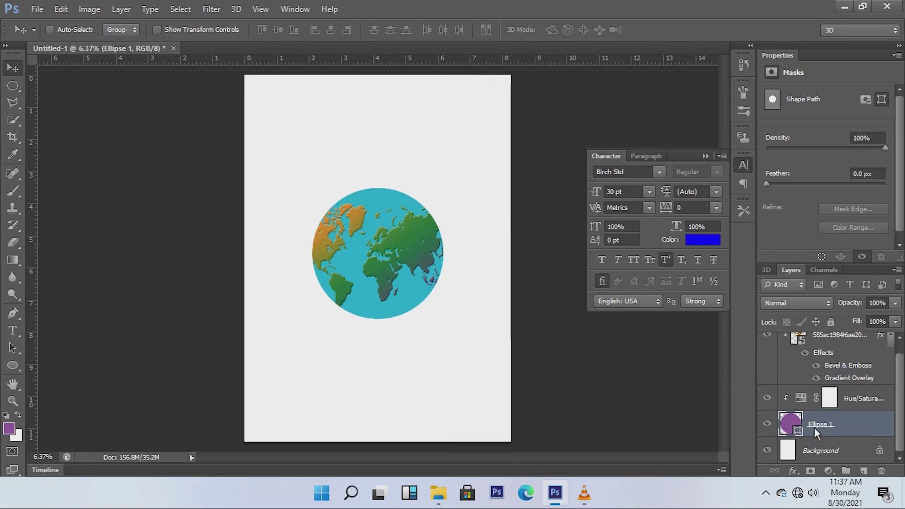
left_click(812, 470)
key("ctrl+z")
left_click(793, 470)
left_click(821, 314)
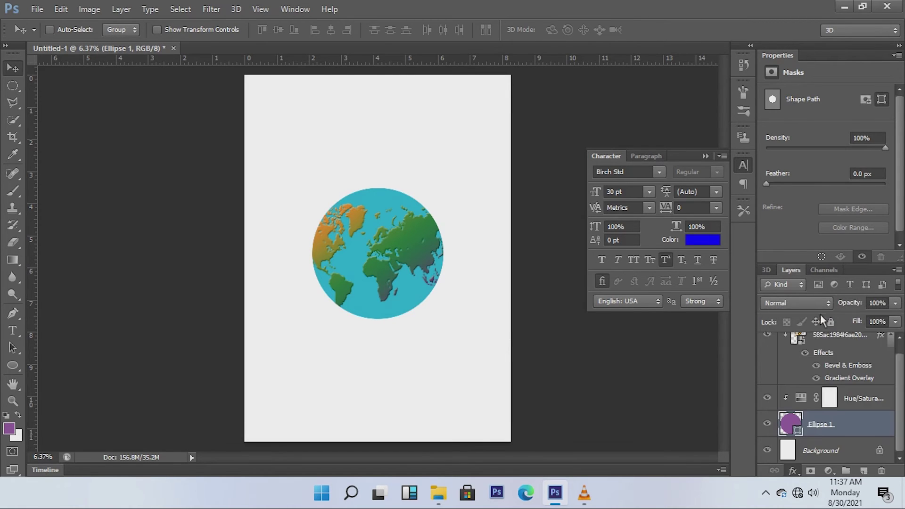
left_click(544, 272)
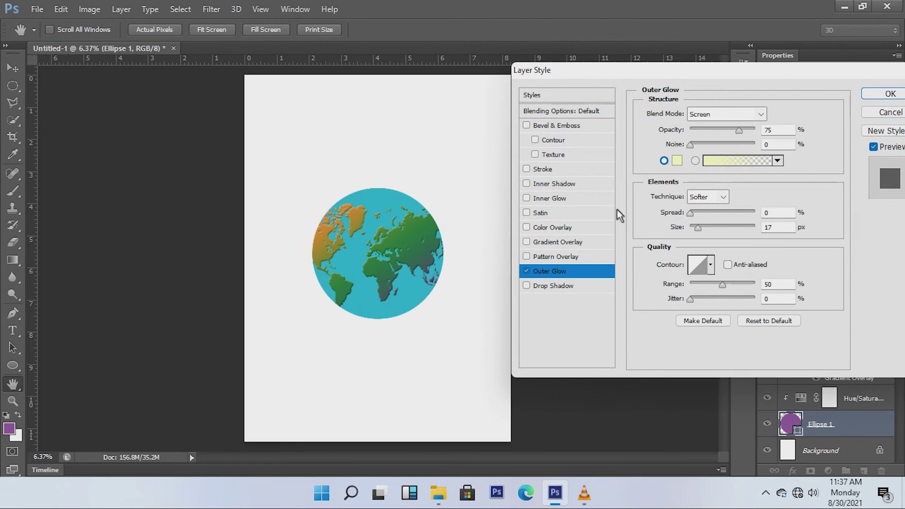
Set the outer glow's colour to bright blue #0099ff and its blend mode to Multiply
left_click(676, 160)
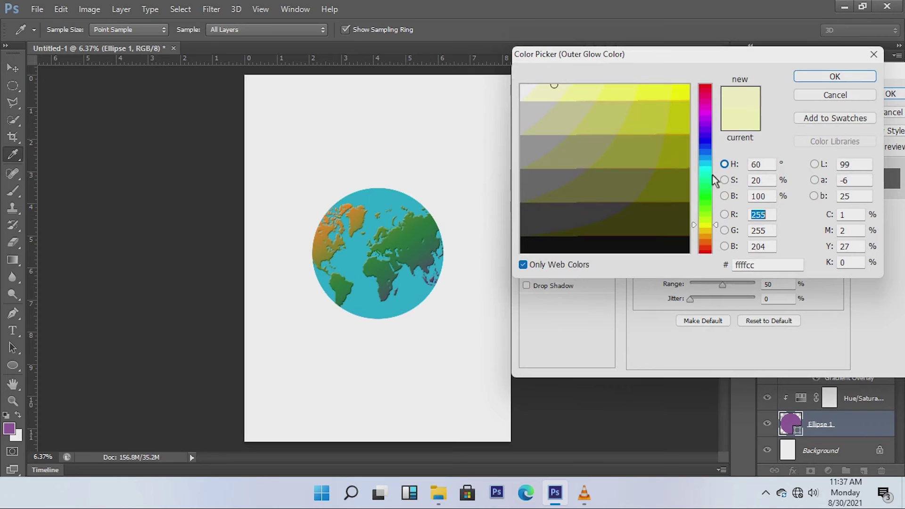
left_click_drag(707, 162, 708, 158)
left_click(684, 89)
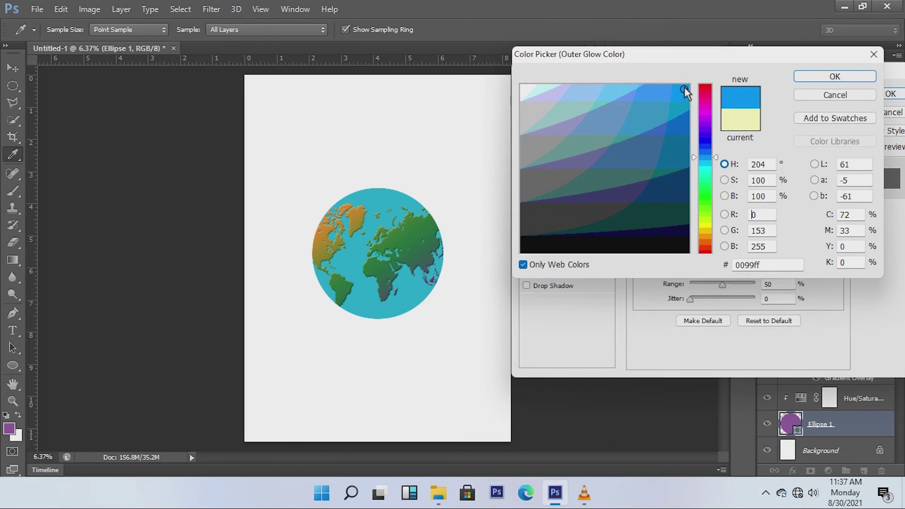
left_click(835, 76)
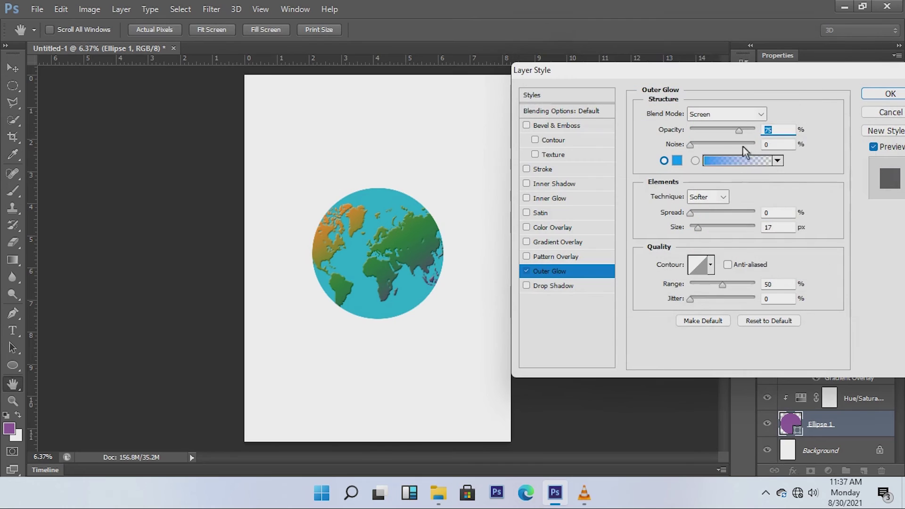
left_click(762, 115)
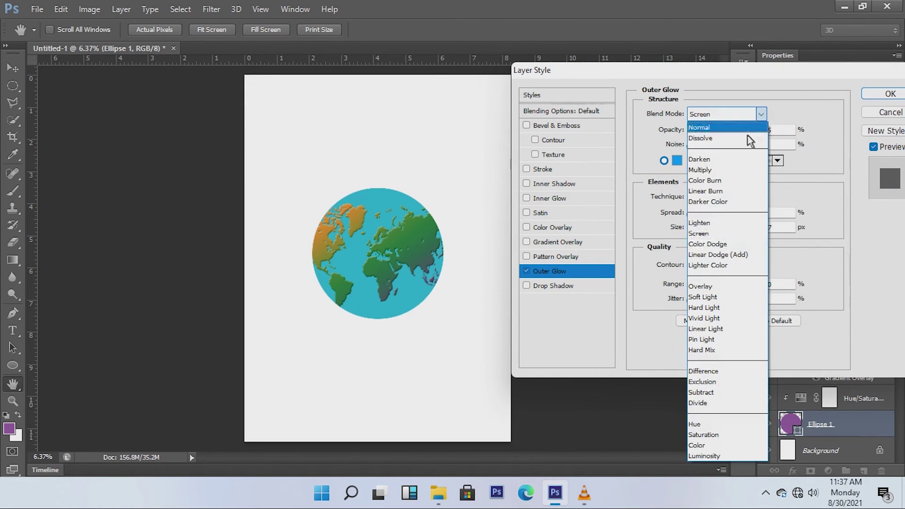
left_click(728, 169)
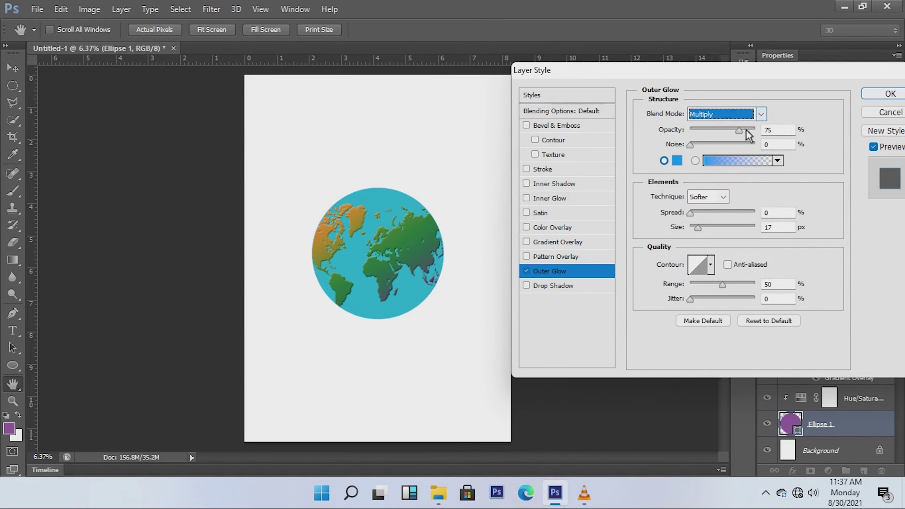
mouse_move(741, 131)
left_mouse_down()
mouse_move(774, 134)
mouse_move(739, 130)
left_mouse_up()
Set the outer glow's size to 150 px
left_click_drag(698, 227, 744, 230)
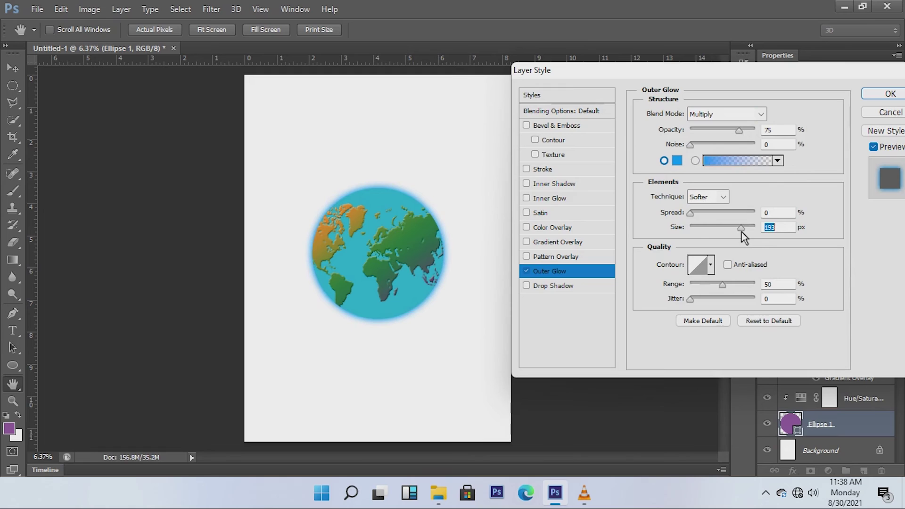
left_click_drag(739, 233, 730, 230)
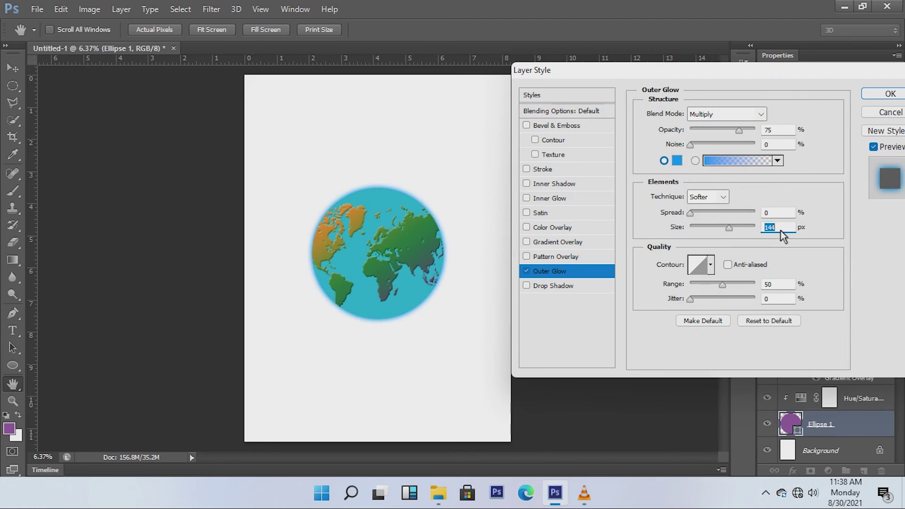
type("150")
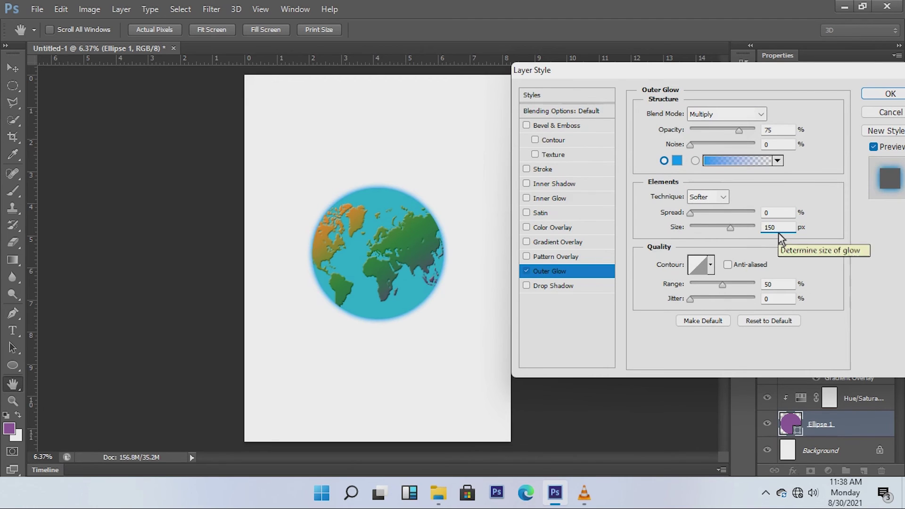
Try a different outer glow contour, return to the linear contour, and apply the layer style to the circle
left_click(712, 268)
left_click(712, 268)
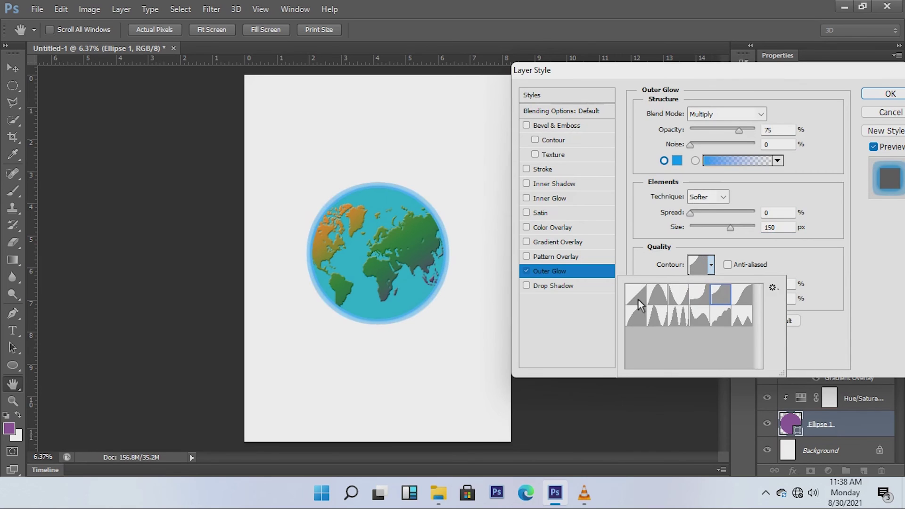
left_click(819, 256)
left_click(491, 304)
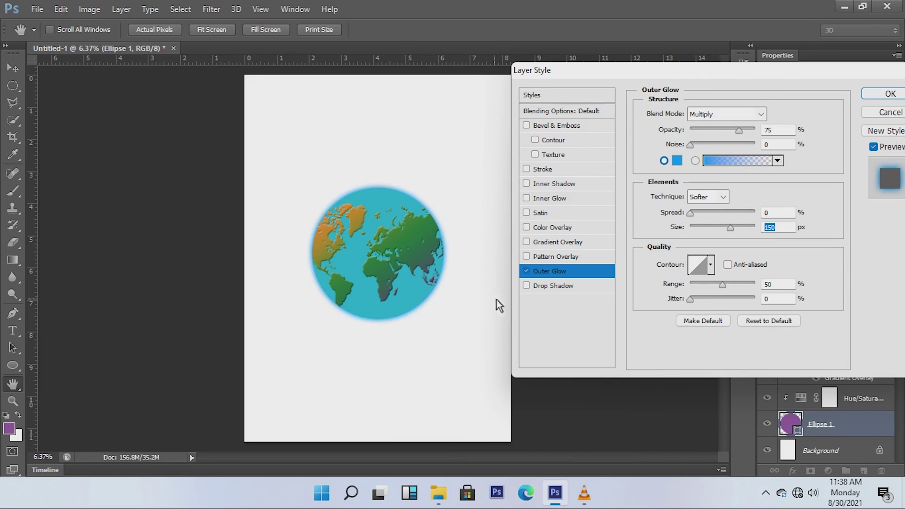
left_click(891, 93)
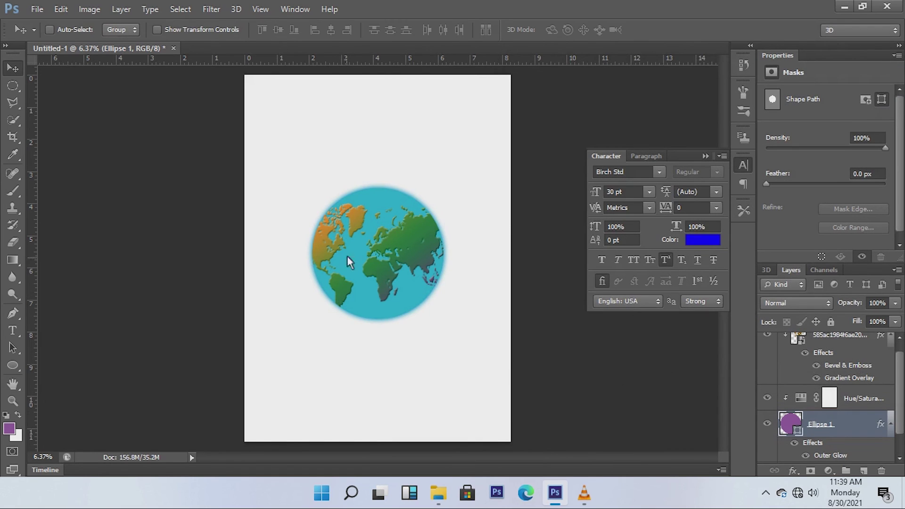
Move the Ellipse 1 circle slightly to the right relative to the world map
left_click_drag(373, 259, 399, 259)
left_click(397, 258)
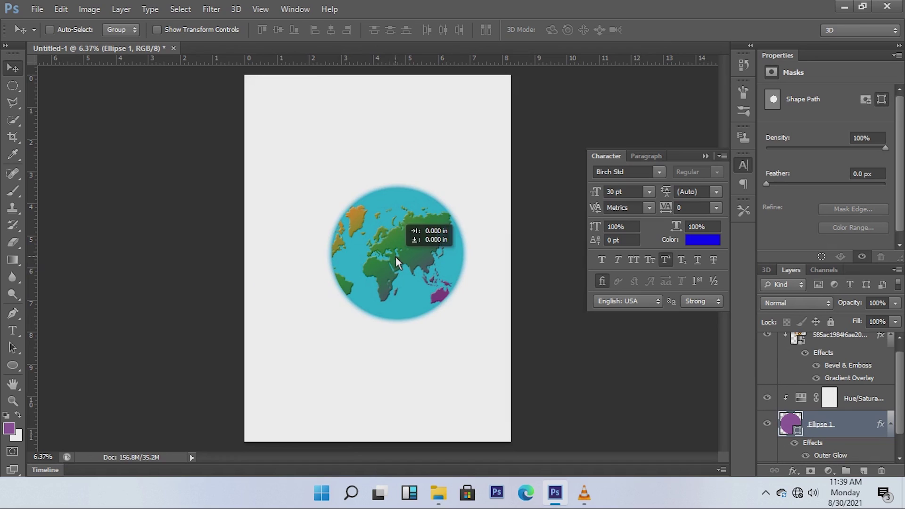